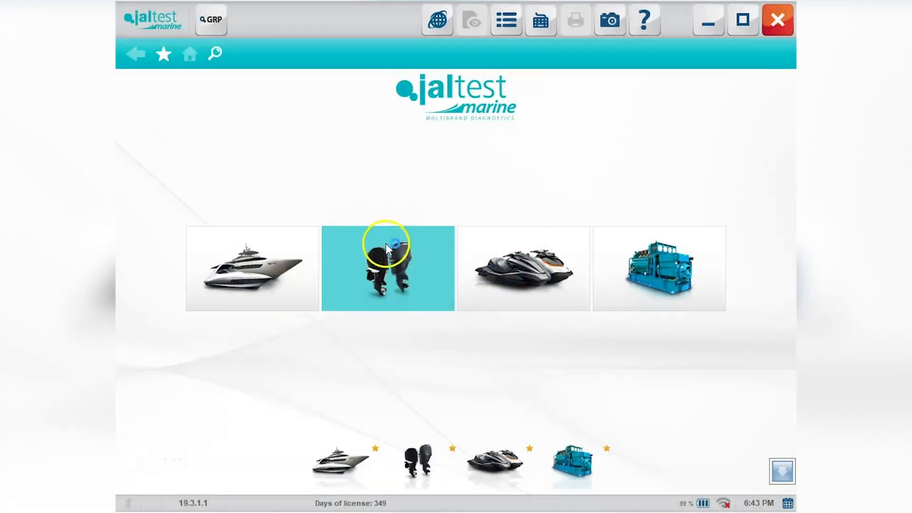
Step: Choose Outboard engines, brand MERCURY, the OptiMax series, and the 150 OptiMax model
{"action": "left_click", "coordinate": [386, 245]}
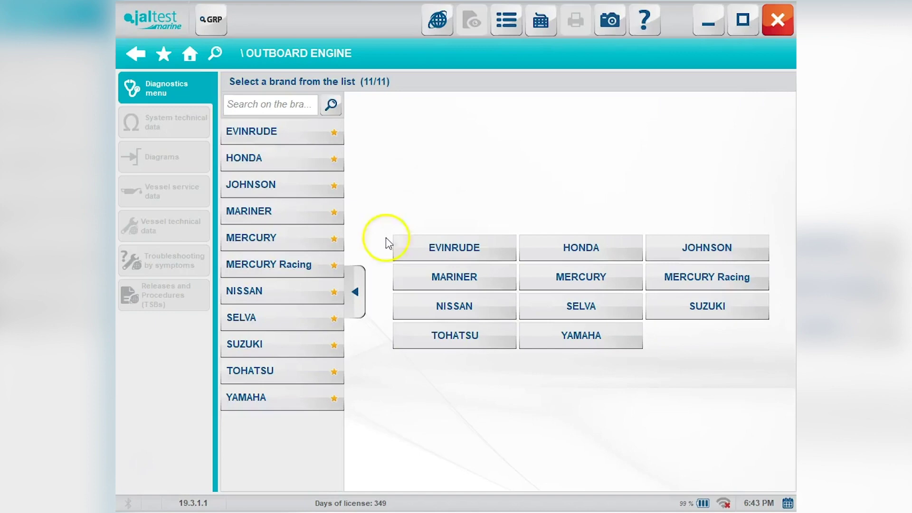
{"action": "left_click", "coordinate": [304, 236]}
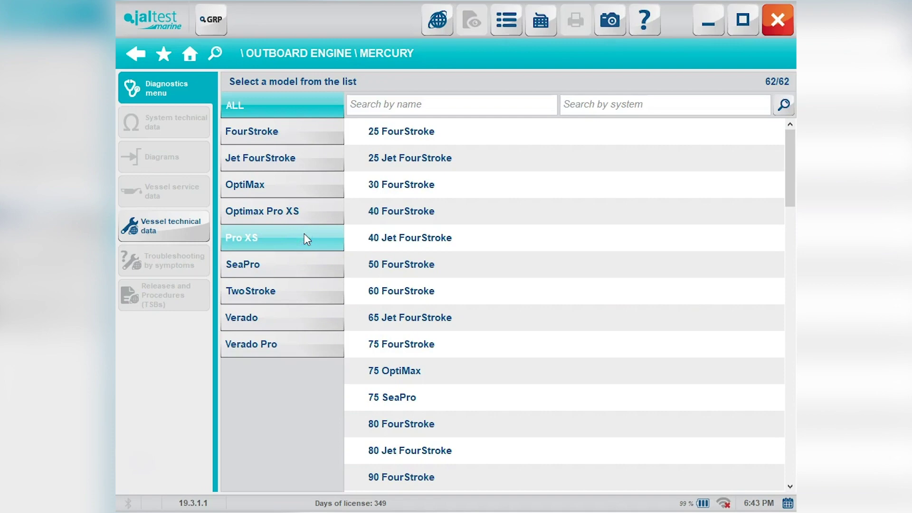
{"action": "left_click", "coordinate": [287, 187]}
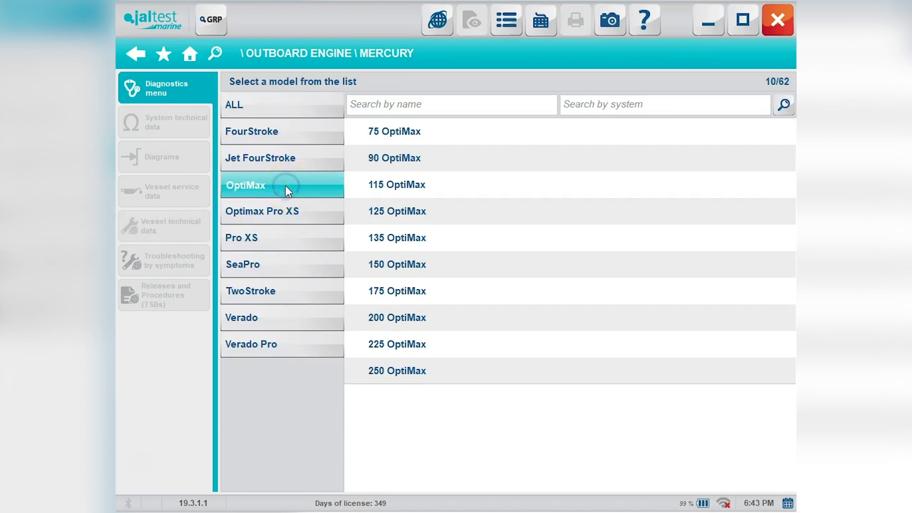
{"action": "left_click", "coordinate": [424, 270]}
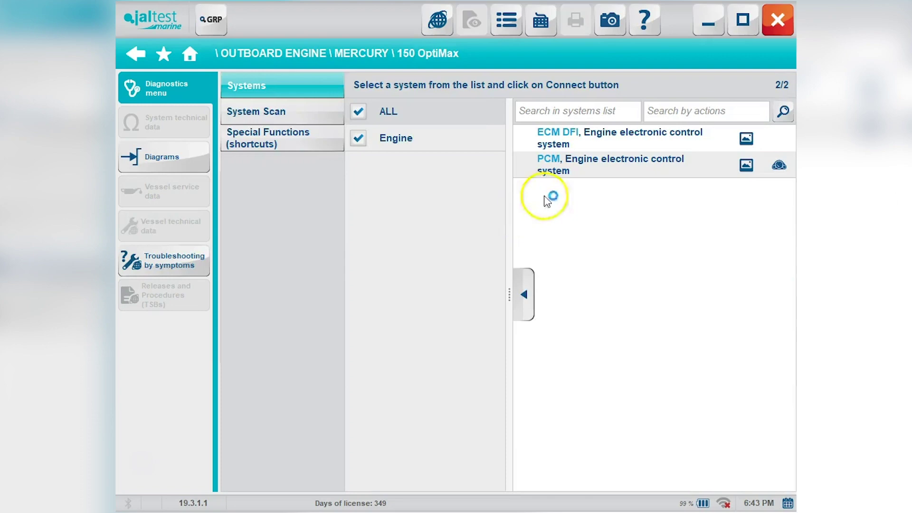
Step: Select the PCM system and connect to it using Connection 1
{"action": "left_click", "coordinate": [600, 162]}
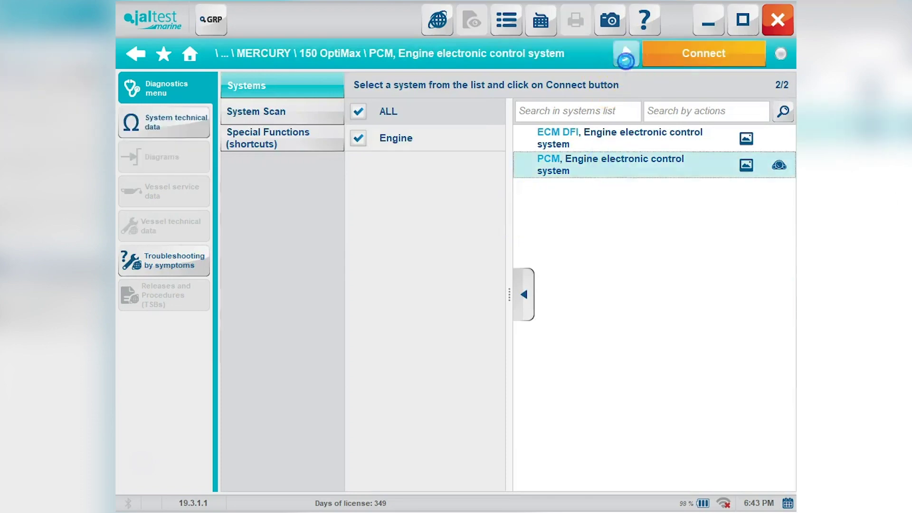
{"action": "left_click", "coordinate": [626, 61]}
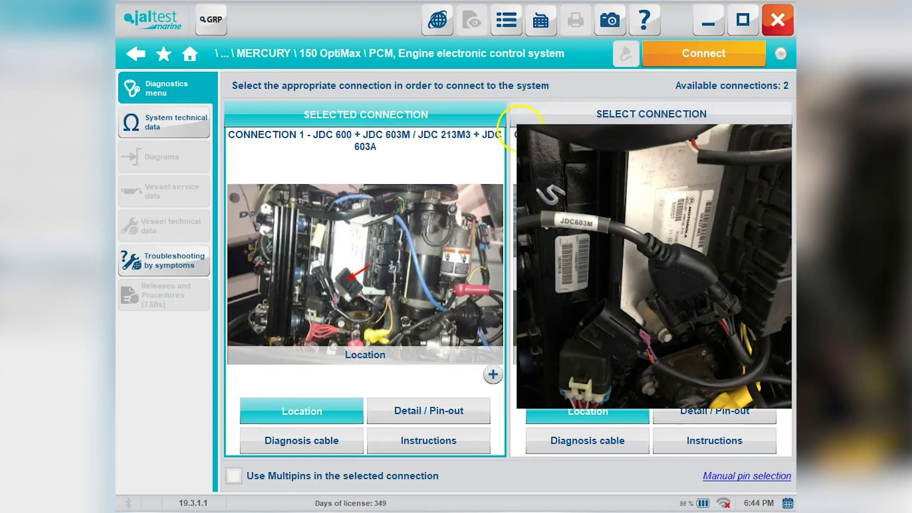
{"action": "left_click", "coordinate": [451, 159]}
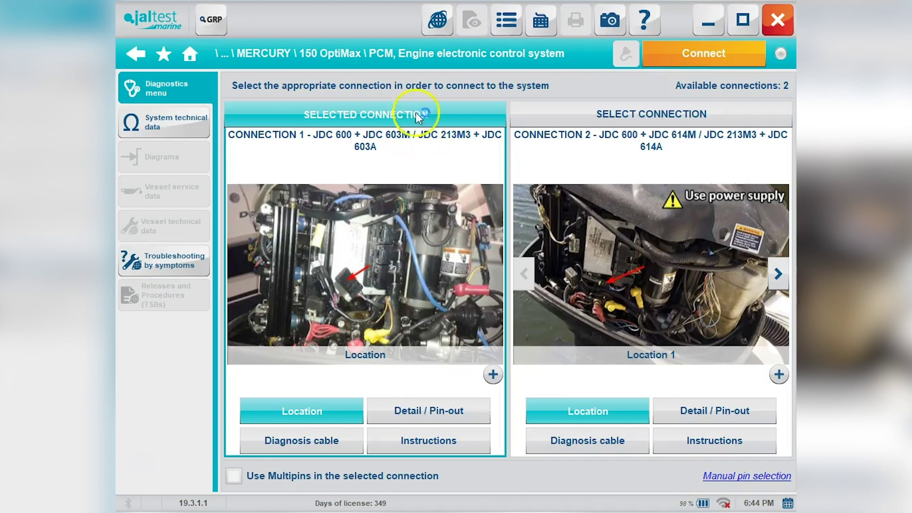
{"action": "left_click", "coordinate": [674, 63]}
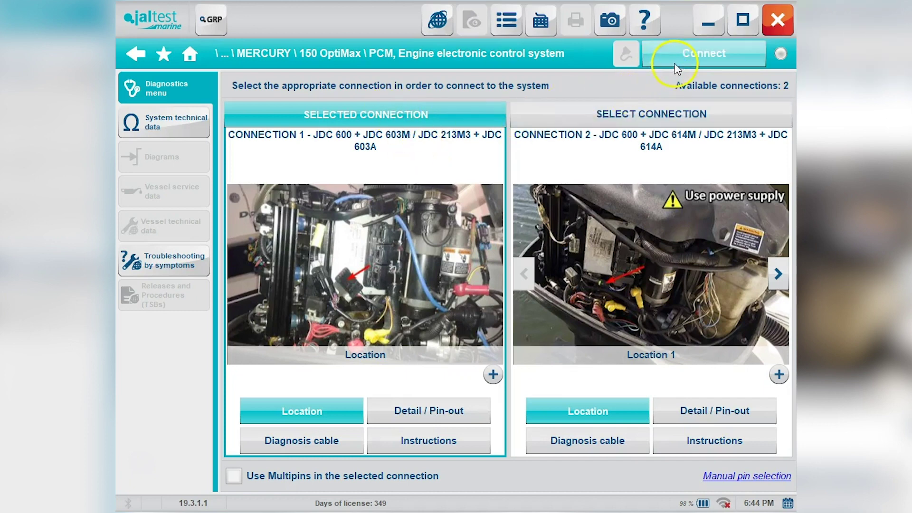
{"action": "left_click", "coordinate": [679, 61]}
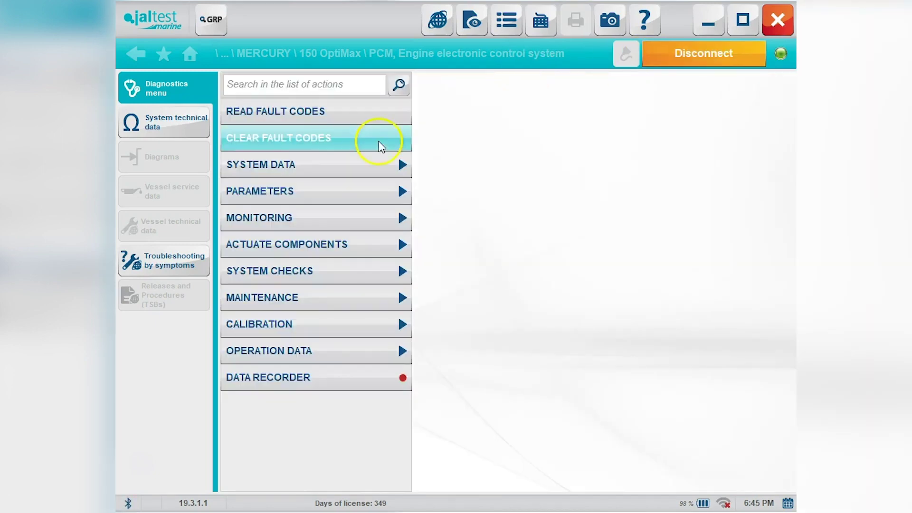
Step: Read the PCM fault codes, acknowledge the Important note, and select fault 82 (oil level sensor)
{"action": "left_click", "coordinate": [334, 114]}
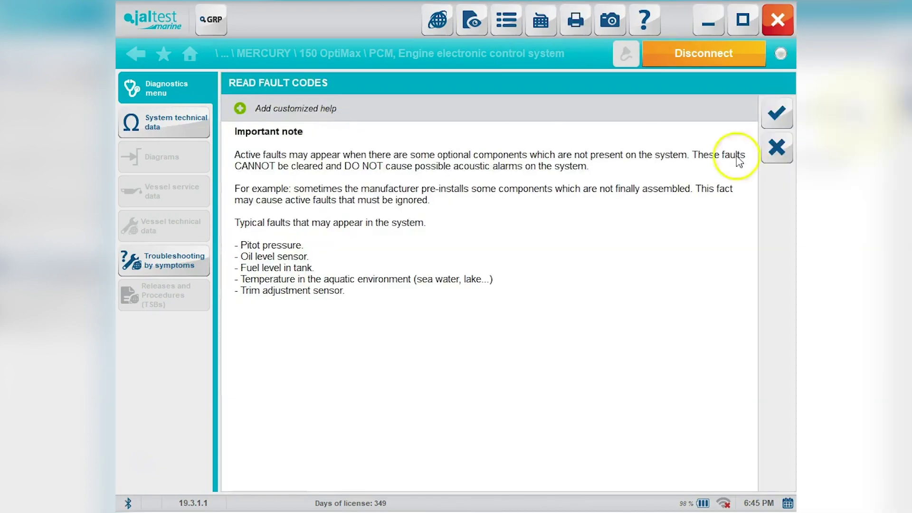
{"action": "left_click", "coordinate": [777, 117]}
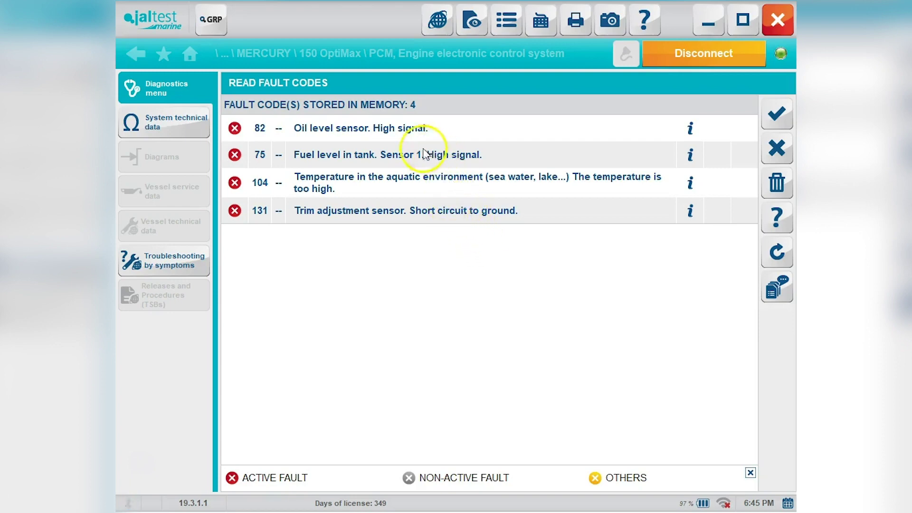
{"action": "left_click", "coordinate": [377, 129]}
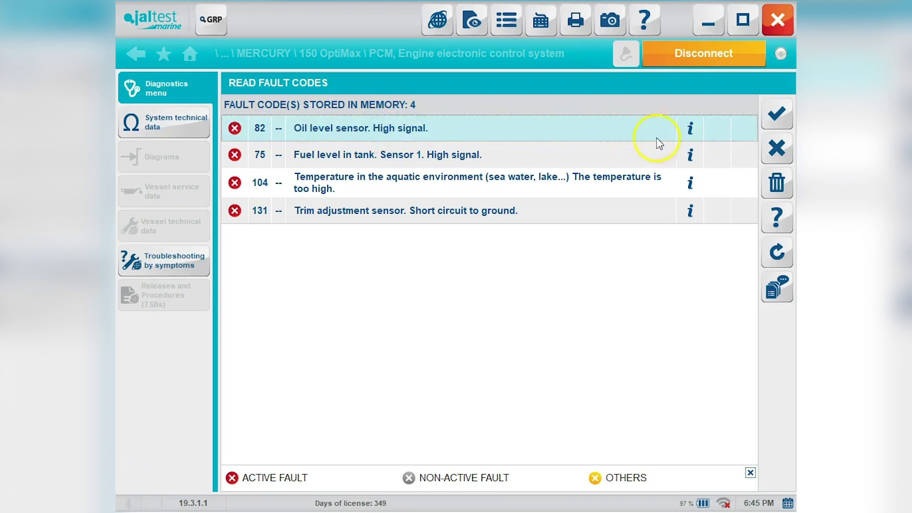
Step: Review fault 82's freeze frame data and troubleshooting guidance, then go back
{"action": "left_click", "coordinate": [690, 134]}
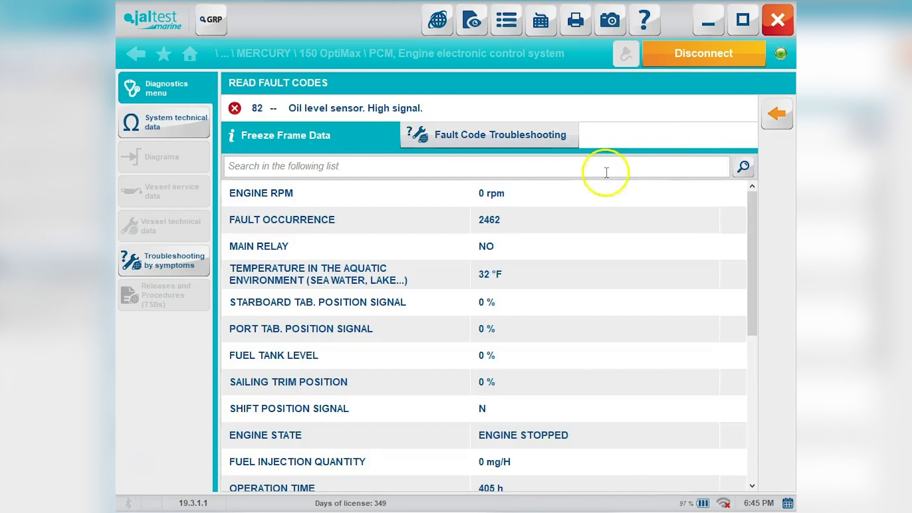
{"action": "mouse_move", "coordinate": [749, 226]}
{"action": "left_mouse_down"}
{"action": "mouse_move", "coordinate": [750, 238]}
{"action": "mouse_move", "coordinate": [750, 226]}
{"action": "left_mouse_up"}
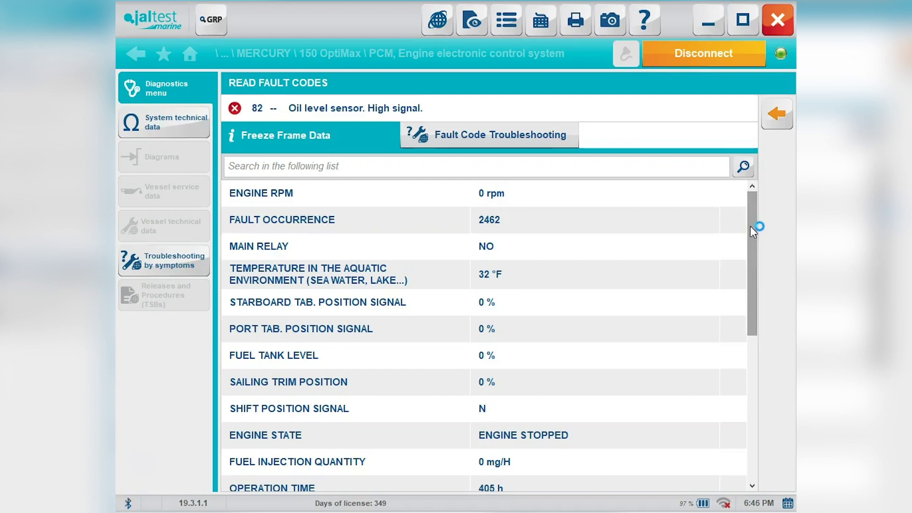
{"action": "left_click_drag", "start_coordinate": [751, 226], "coordinate": [743, 386]}
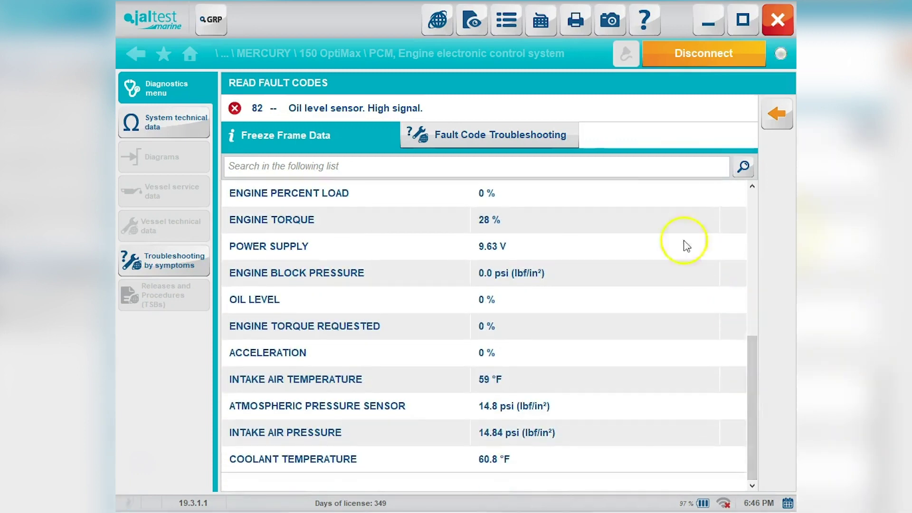
{"action": "left_click", "coordinate": [528, 136]}
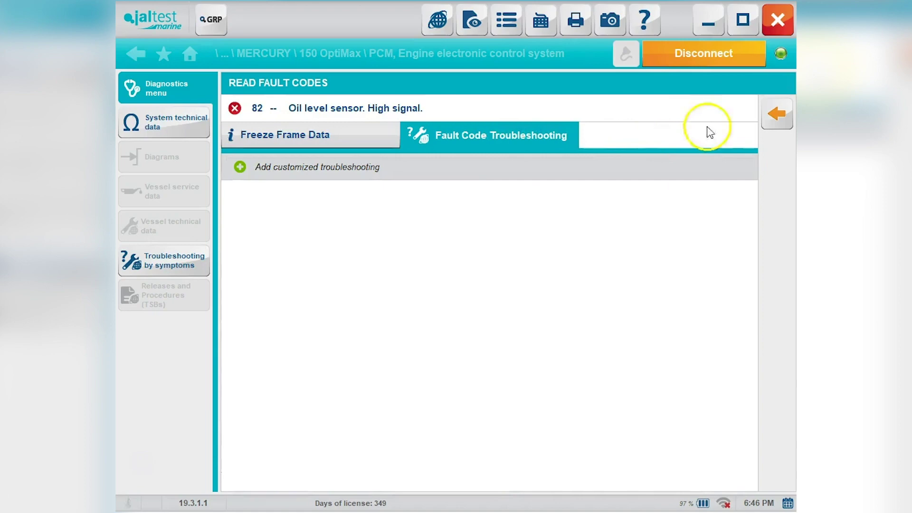
{"action": "left_click", "coordinate": [772, 118]}
Step: Close the fault results and review the ECU data for the 2.5L 150 DFI (550 idle RPM, 5850 RPM limit)
{"action": "left_click", "coordinate": [778, 114]}
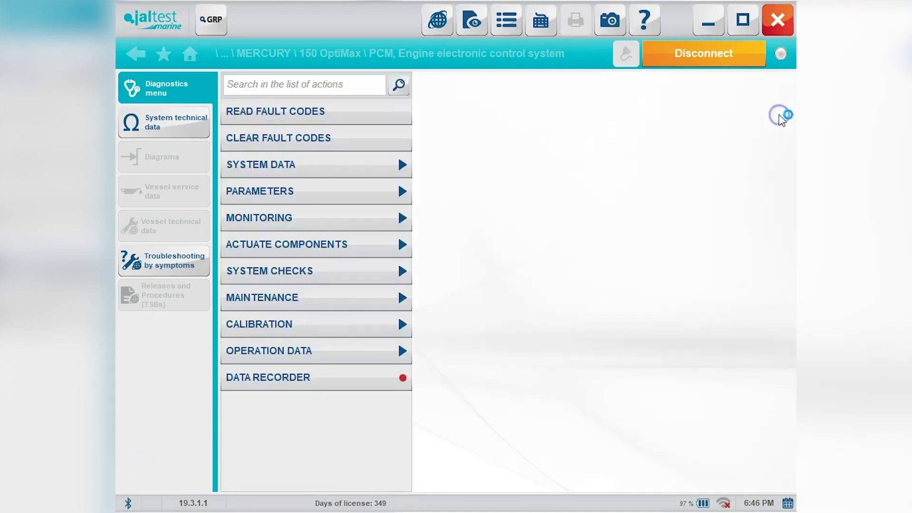
{"action": "left_click", "coordinate": [340, 143]}
{"action": "left_click", "coordinate": [326, 165]}
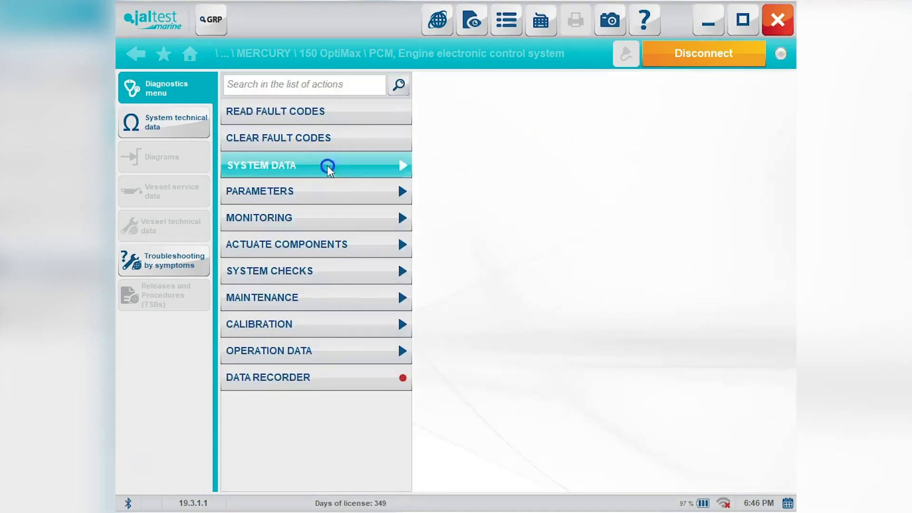
{"action": "left_click", "coordinate": [448, 165]}
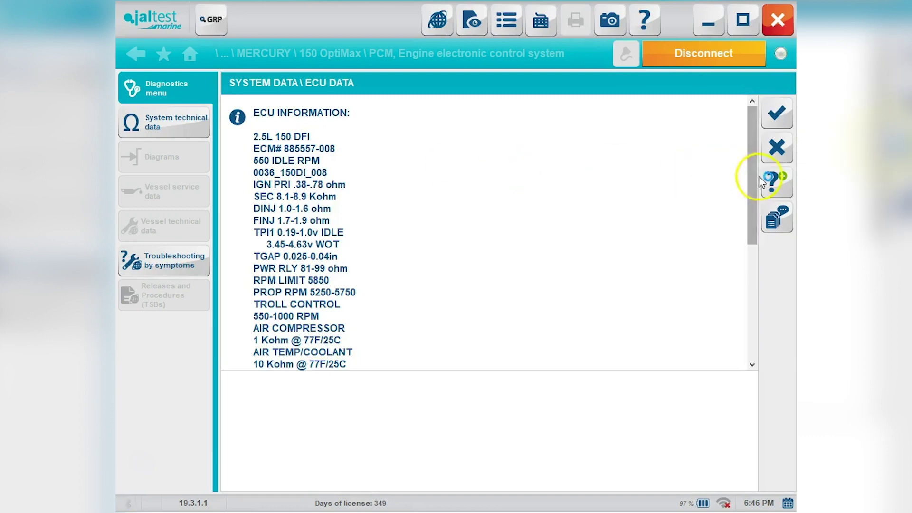
{"action": "left_click_drag", "start_coordinate": [751, 177], "coordinate": [752, 294]}
{"action": "left_click", "coordinate": [775, 126]}
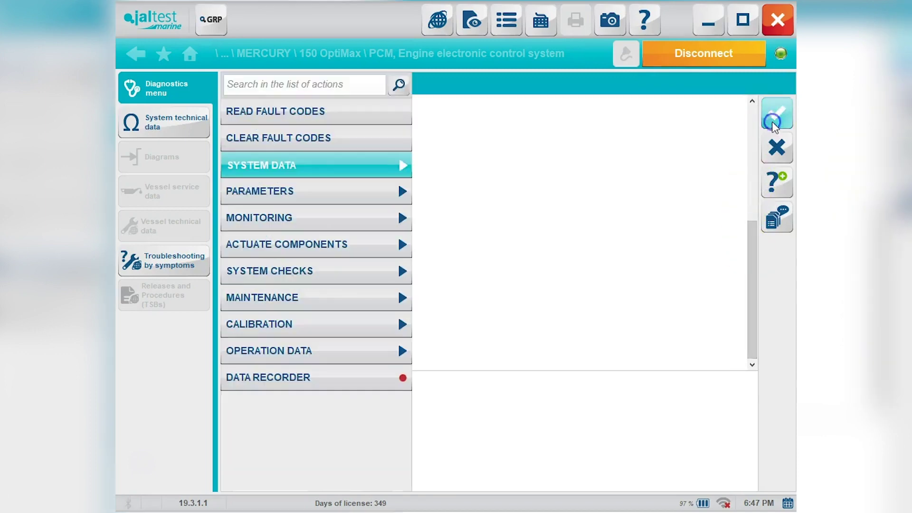
{"action": "left_click", "coordinate": [363, 189]}
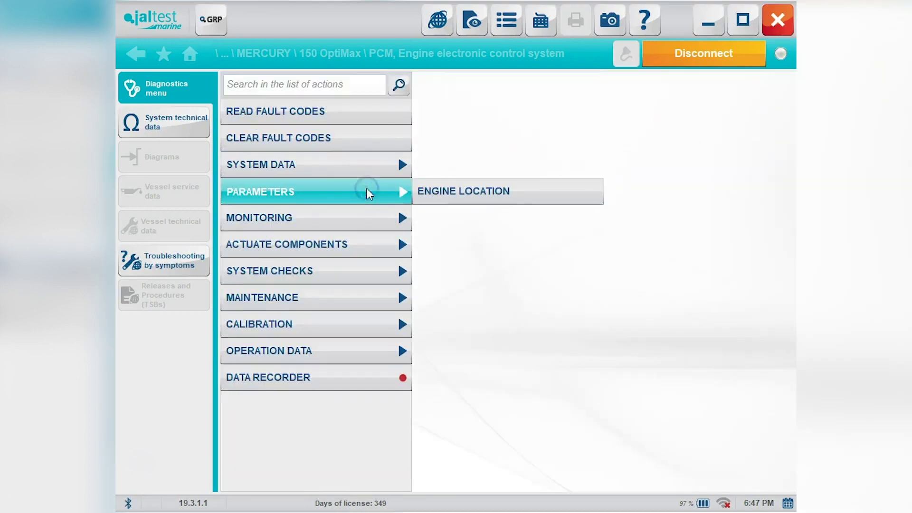
Step: From Engine Location, accept the terms, activate Expert Mode with the 6-digit key, then cancel the page
{"action": "left_click", "coordinate": [437, 192]}
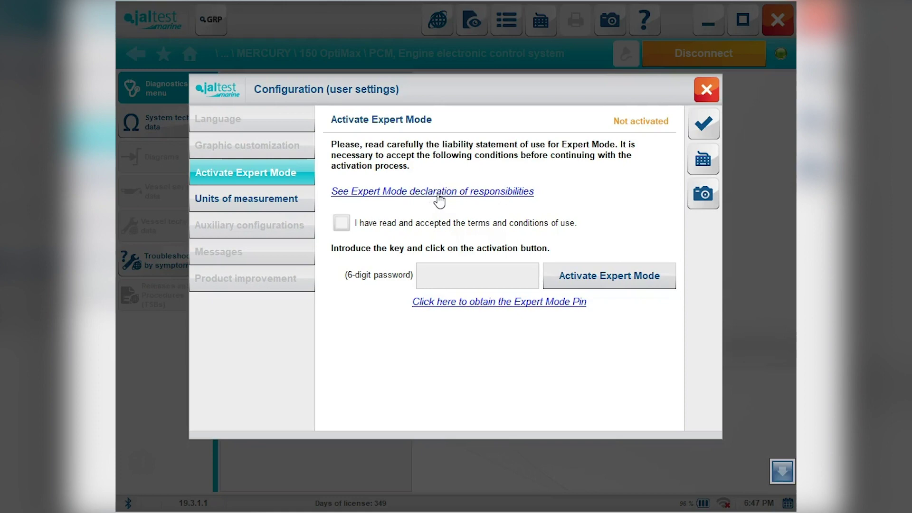
{"action": "left_click", "coordinate": [341, 223]}
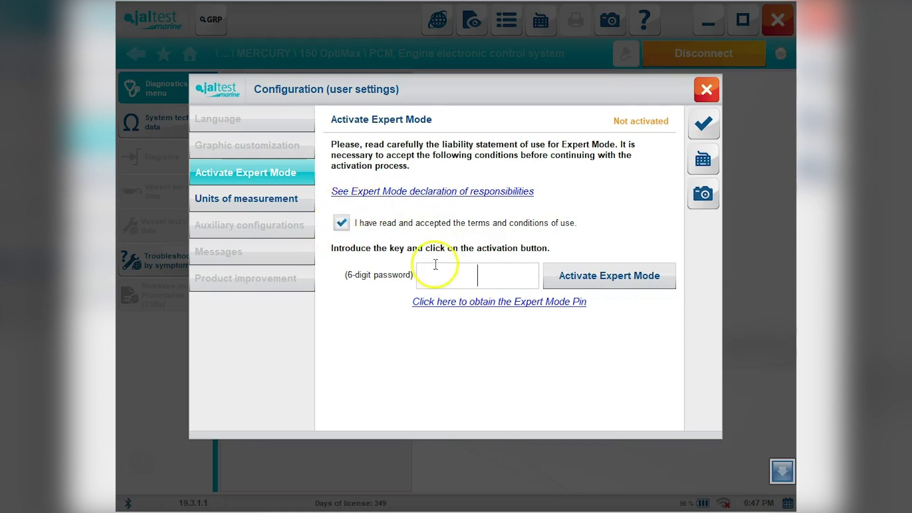
{"action": "left_click", "coordinate": [436, 265]}
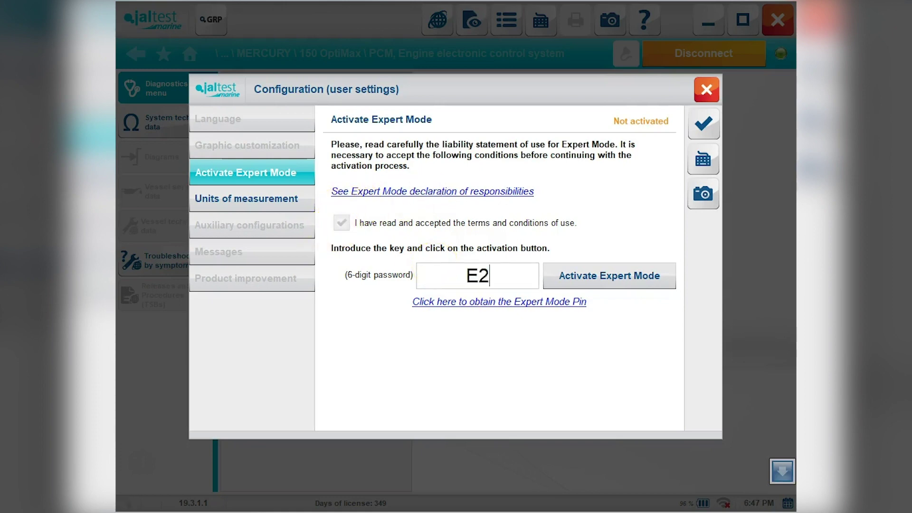
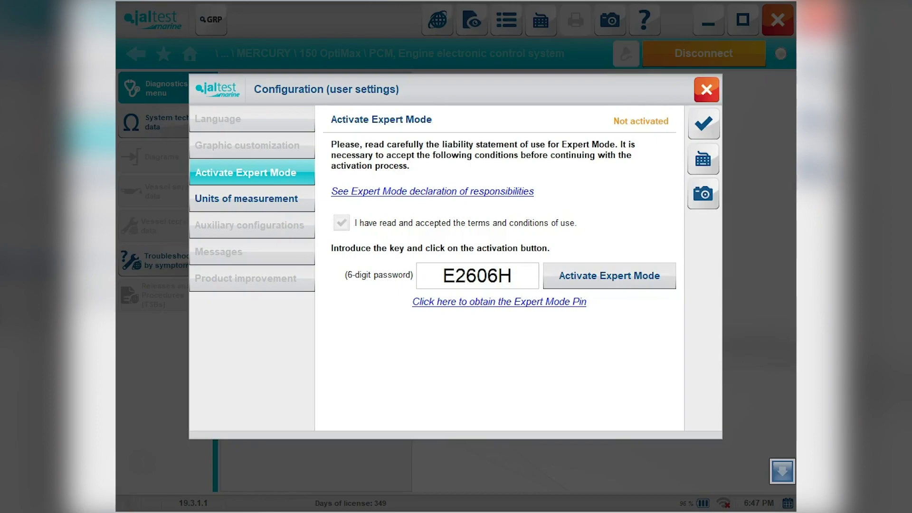
{"action": "left_click", "coordinate": [568, 277]}
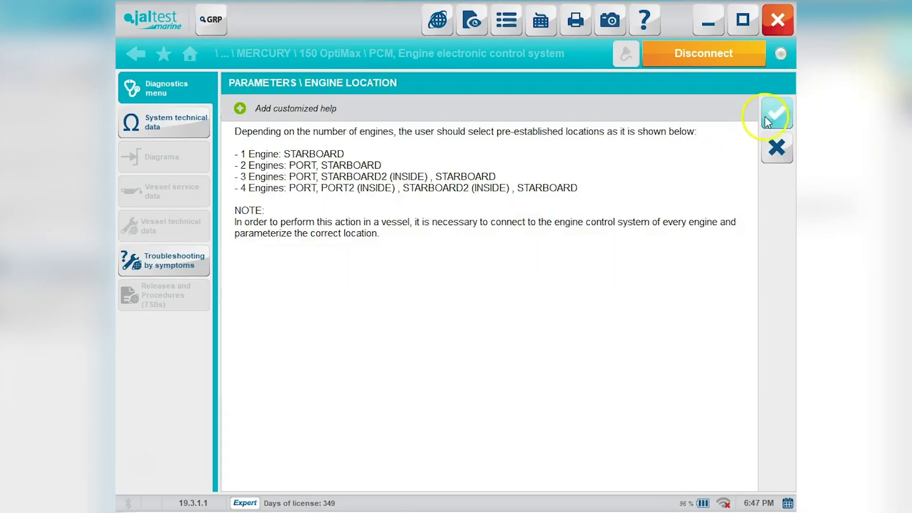
{"action": "left_click", "coordinate": [776, 149]}
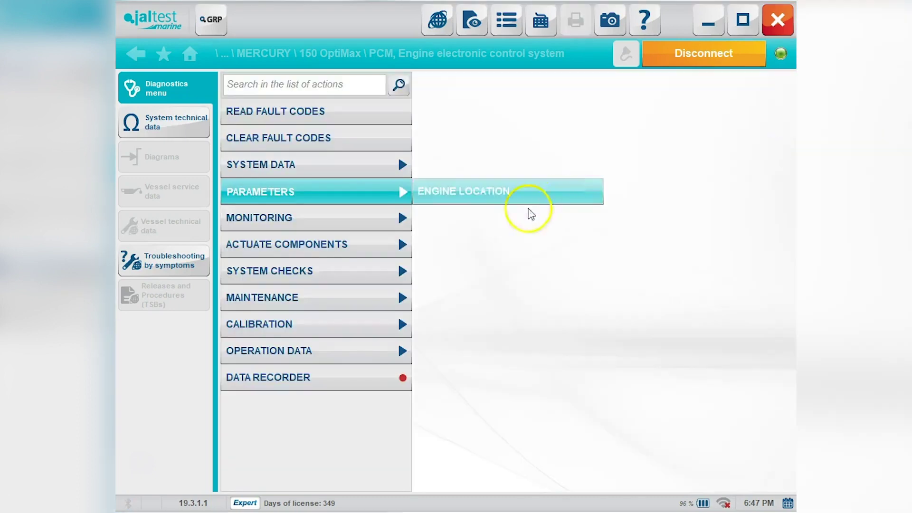
{"action": "left_click", "coordinate": [370, 225]}
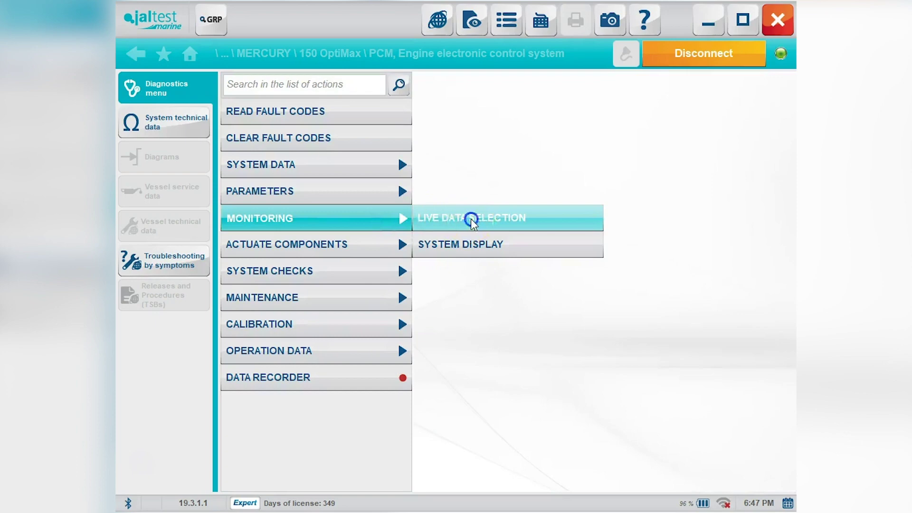
{"action": "left_click", "coordinate": [472, 219]}
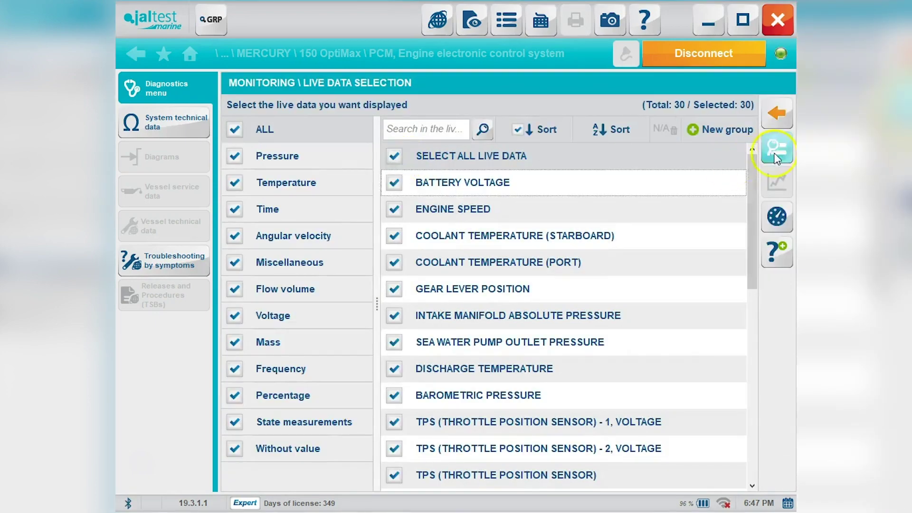
{"action": "left_click", "coordinate": [776, 156]}
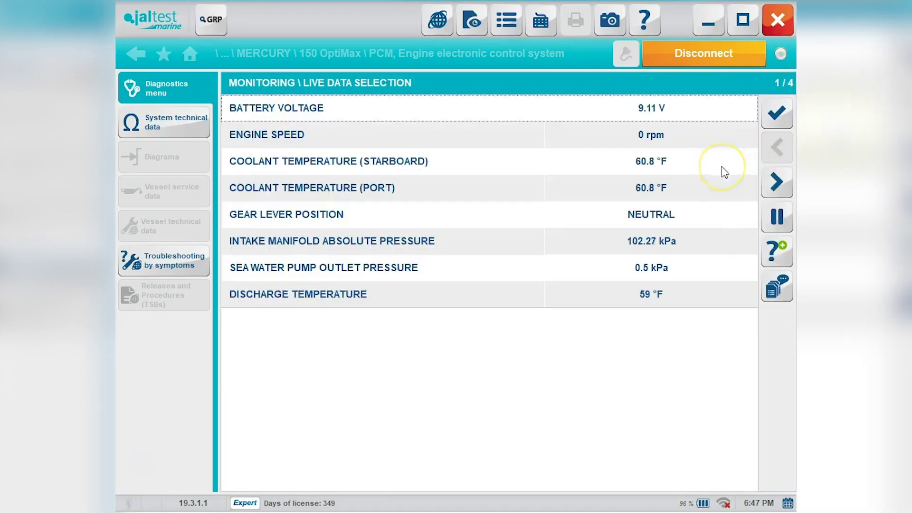
{"action": "left_click", "coordinate": [775, 188]}
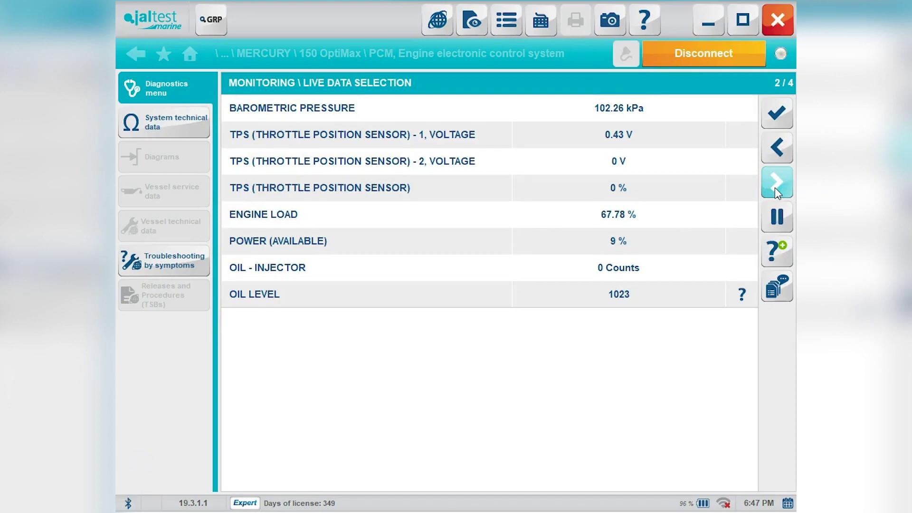
{"action": "left_click", "coordinate": [678, 163]}
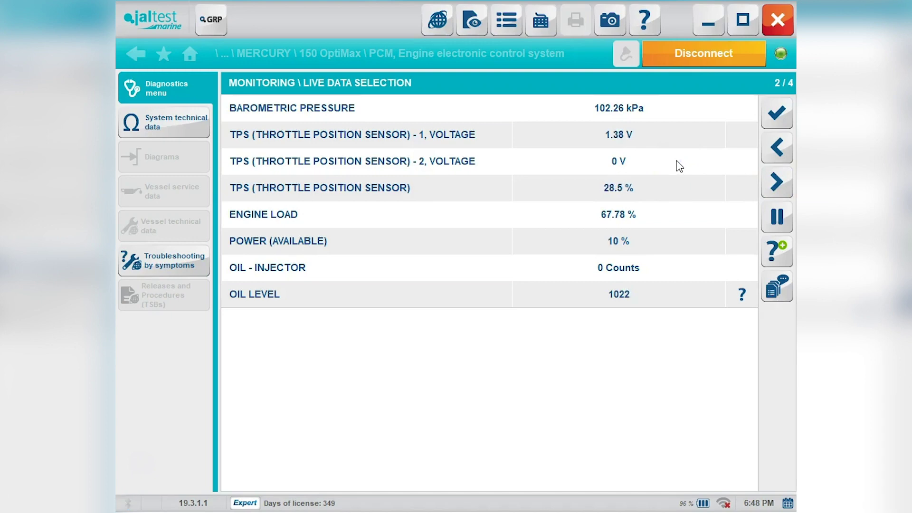
{"action": "left_click", "coordinate": [773, 186]}
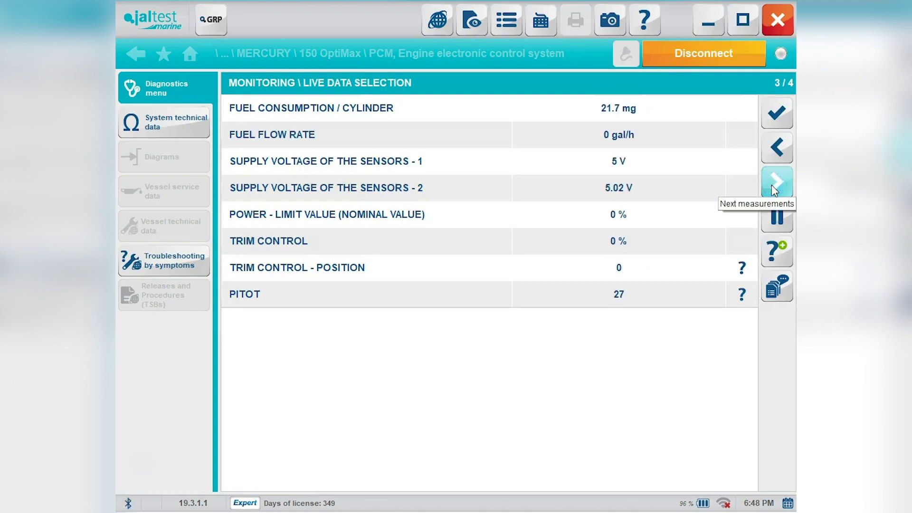
{"action": "left_click", "coordinate": [771, 185]}
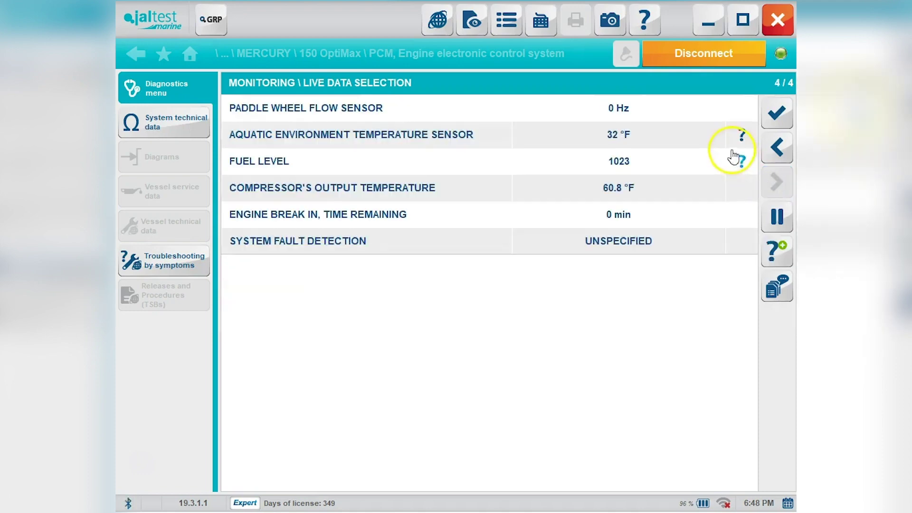
{"action": "left_click", "coordinate": [785, 115]}
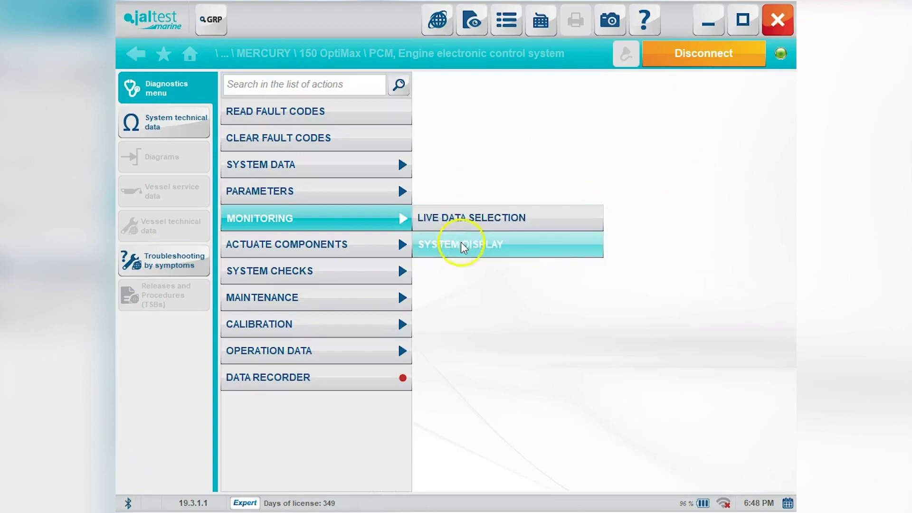
{"action": "left_click", "coordinate": [463, 246]}
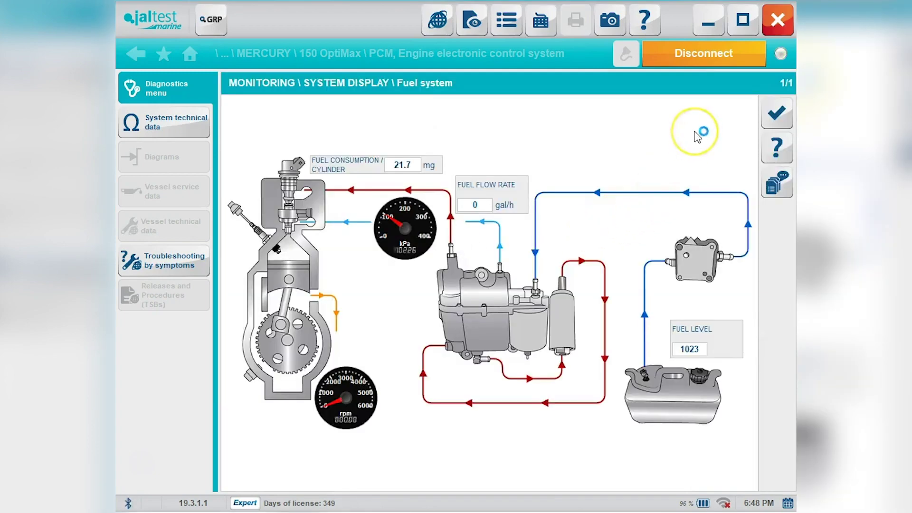
{"action": "left_click", "coordinate": [769, 118]}
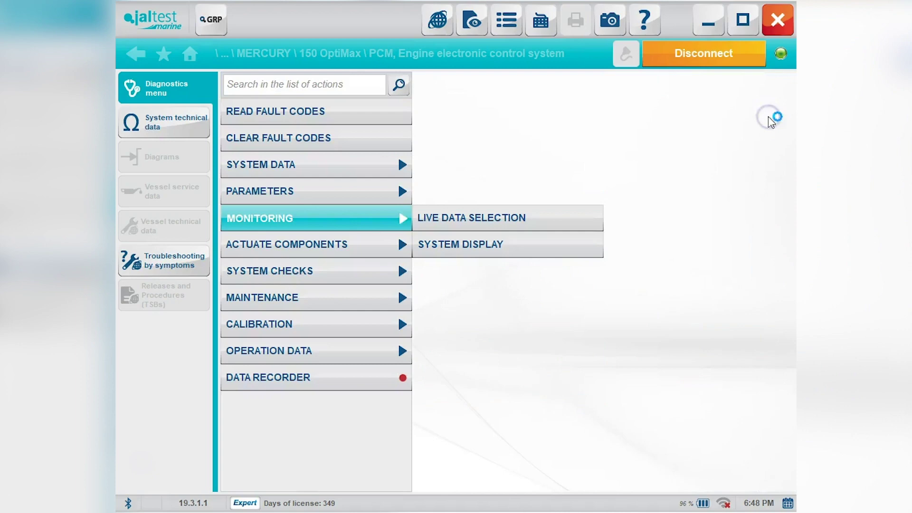
Step: Run the fuel injector actuation test on injector 1 and exit to the actions list
{"action": "left_click", "coordinate": [339, 240]}
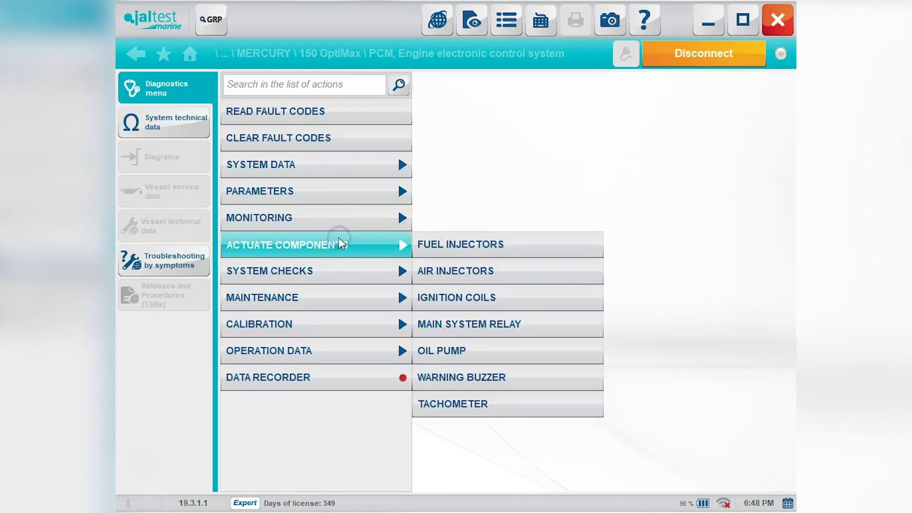
{"action": "left_click", "coordinate": [444, 242]}
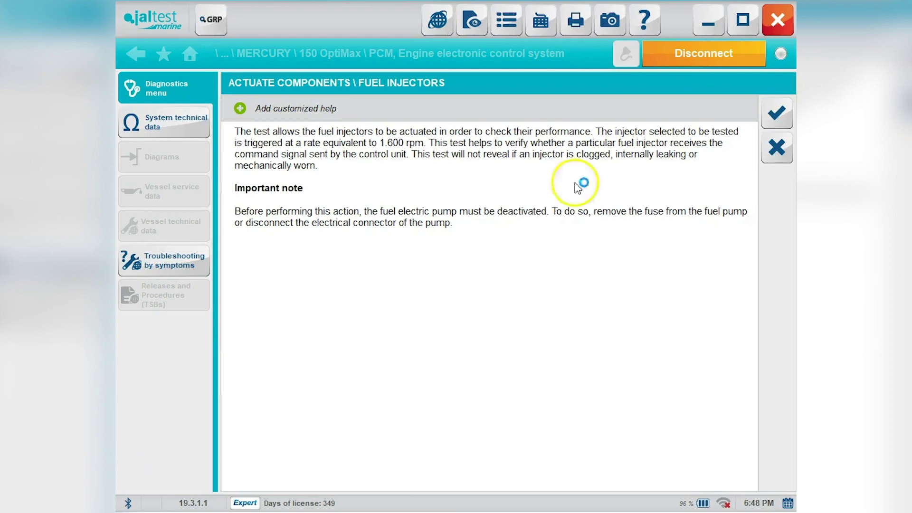
{"action": "left_click", "coordinate": [753, 125]}
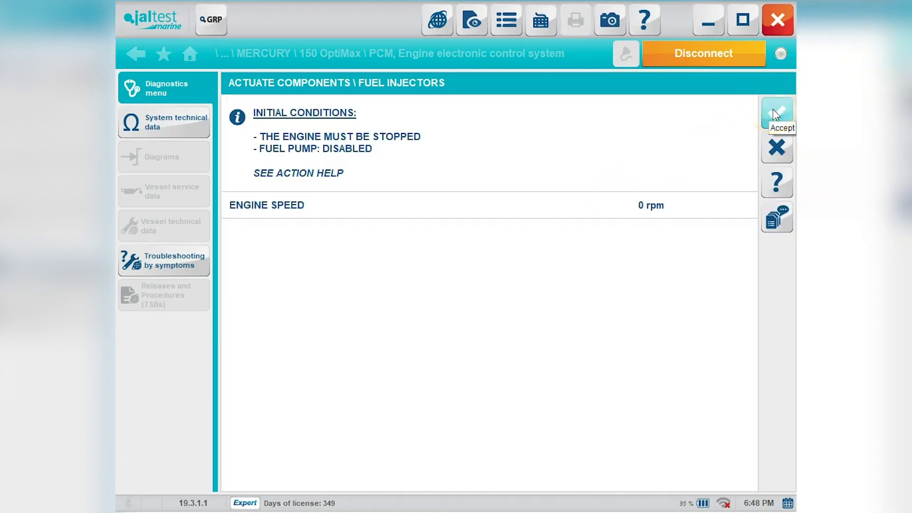
{"action": "left_click", "coordinate": [774, 114]}
{"action": "left_click", "coordinate": [572, 130]}
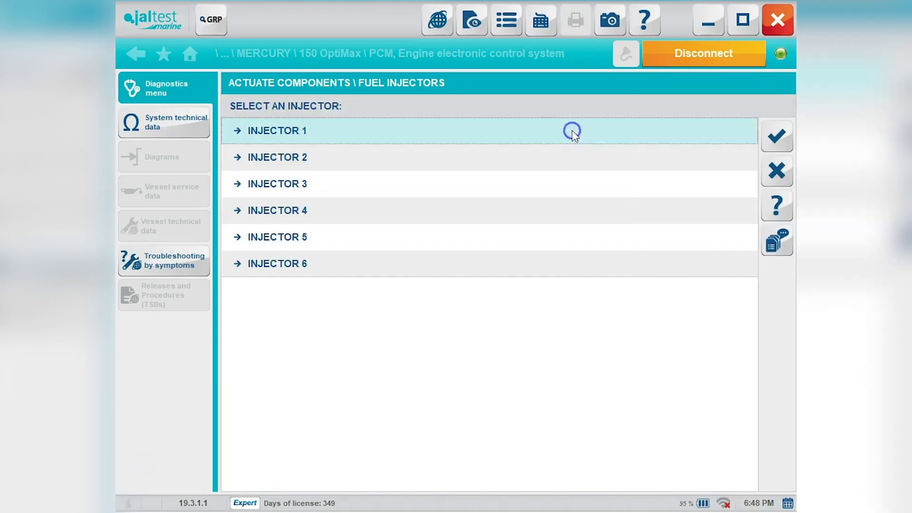
{"action": "left_click", "coordinate": [775, 137]}
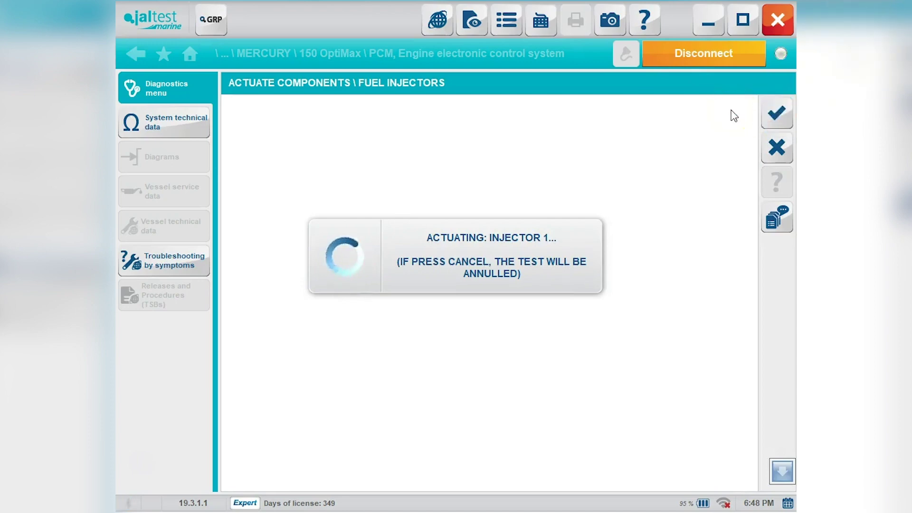
{"action": "left_click", "coordinate": [763, 114]}
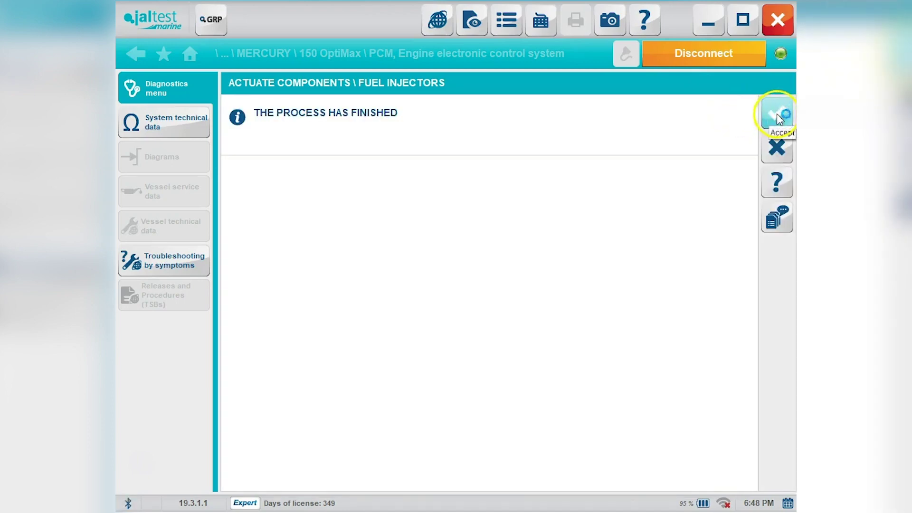
{"action": "left_click", "coordinate": [779, 174]}
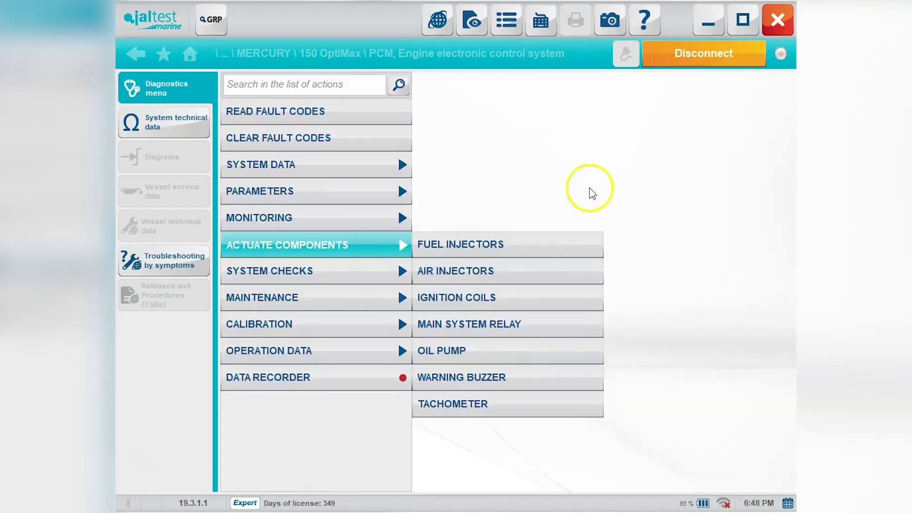
Step: Run the air injector actuation test on injector 2 and return to the injector list
{"action": "left_click", "coordinate": [507, 270]}
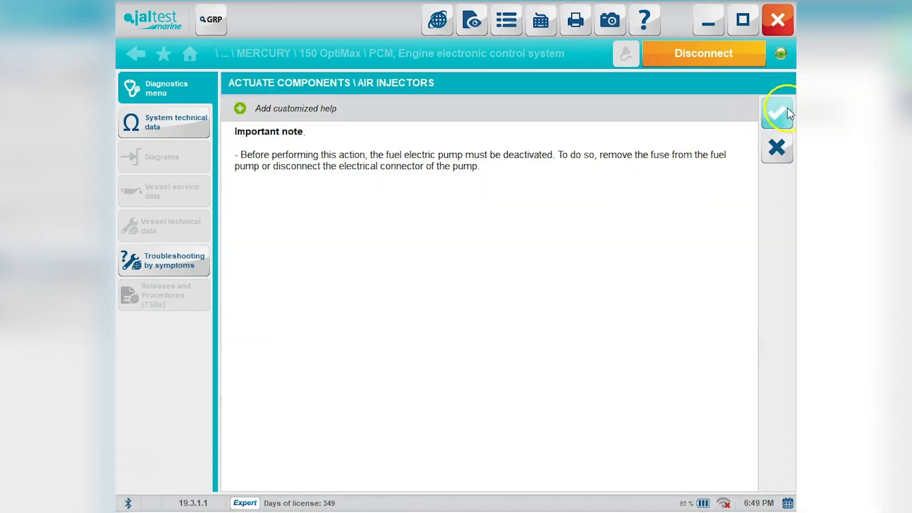
{"action": "left_click", "coordinate": [789, 114]}
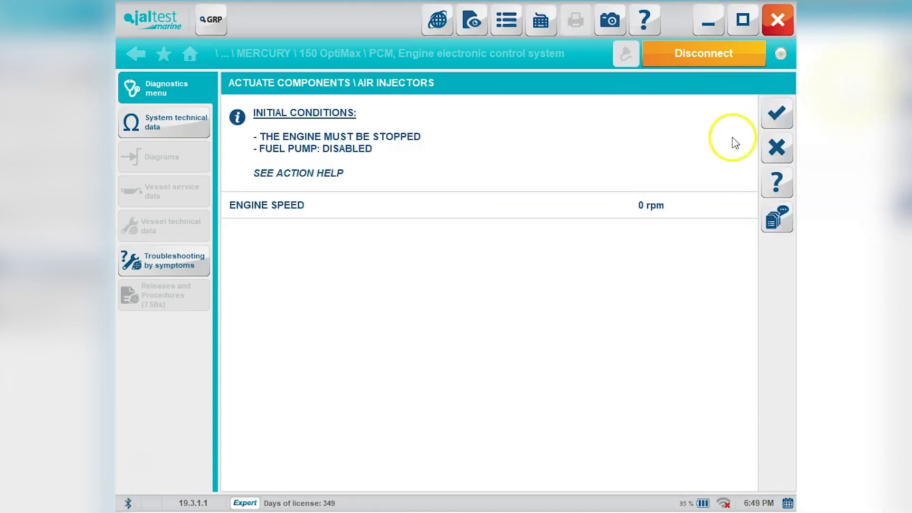
{"action": "left_click", "coordinate": [776, 114]}
{"action": "left_click", "coordinate": [686, 157]}
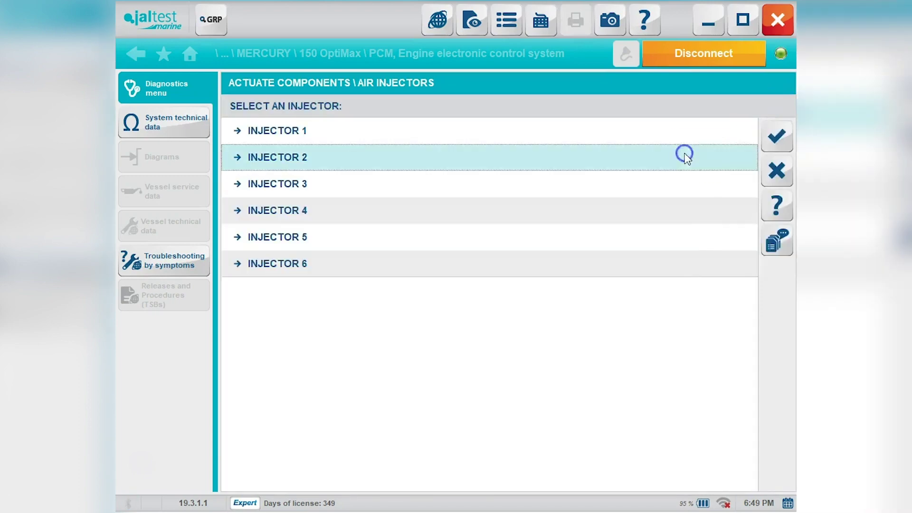
{"action": "left_click", "coordinate": [777, 141]}
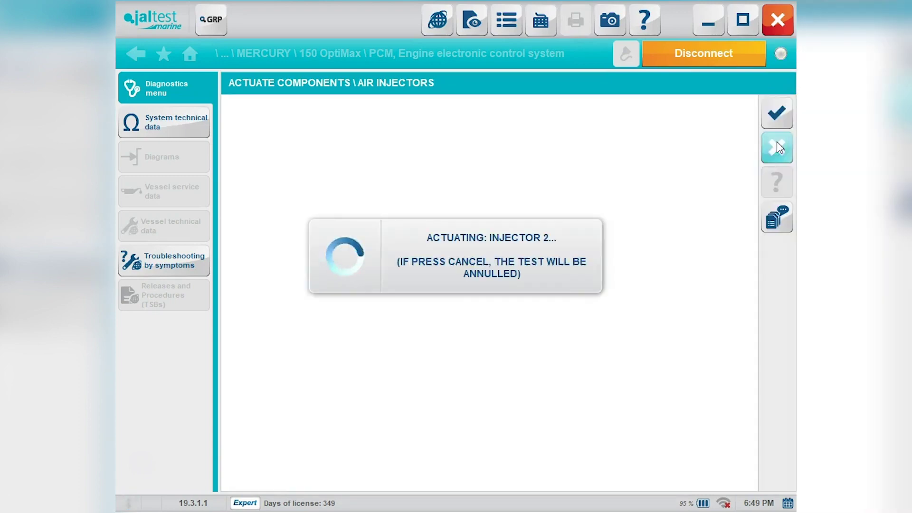
{"action": "left_click", "coordinate": [778, 120]}
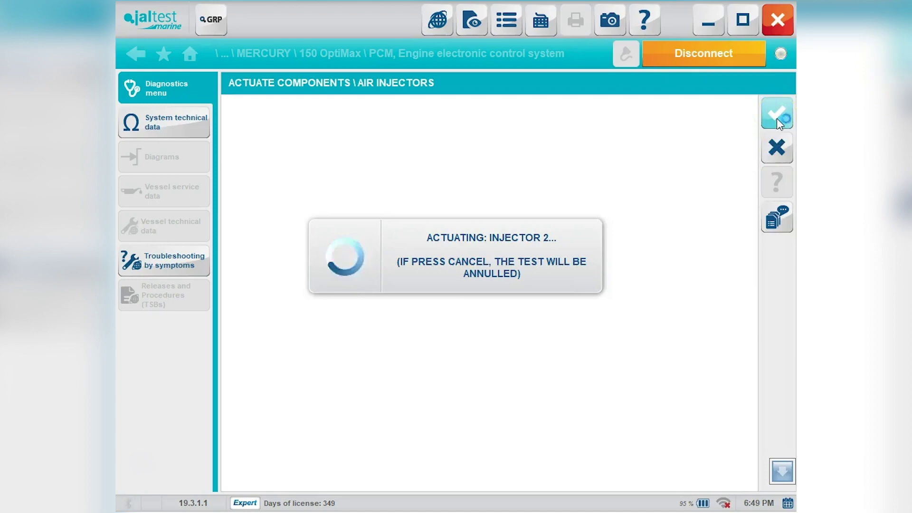
{"action": "left_click", "coordinate": [774, 113]}
{"action": "left_click", "coordinate": [728, 145]}
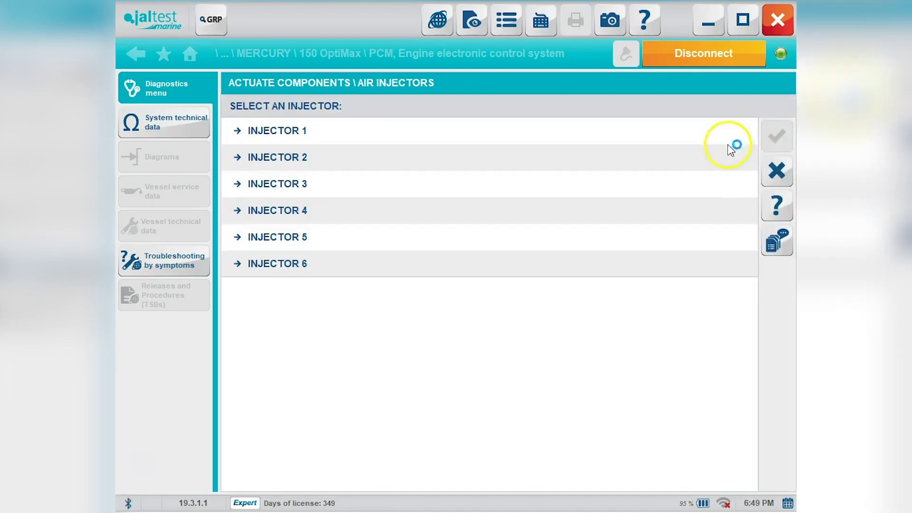
Step: Exit the injector list and browse the action menus to open Operation Data > Data Record
{"action": "left_click", "coordinate": [776, 164]}
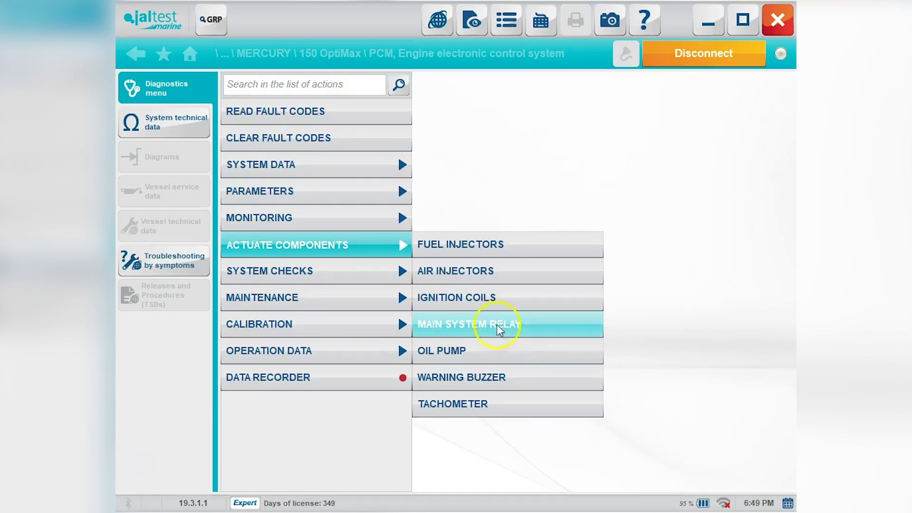
{"action": "left_click", "coordinate": [378, 274]}
{"action": "left_click", "coordinate": [364, 291]}
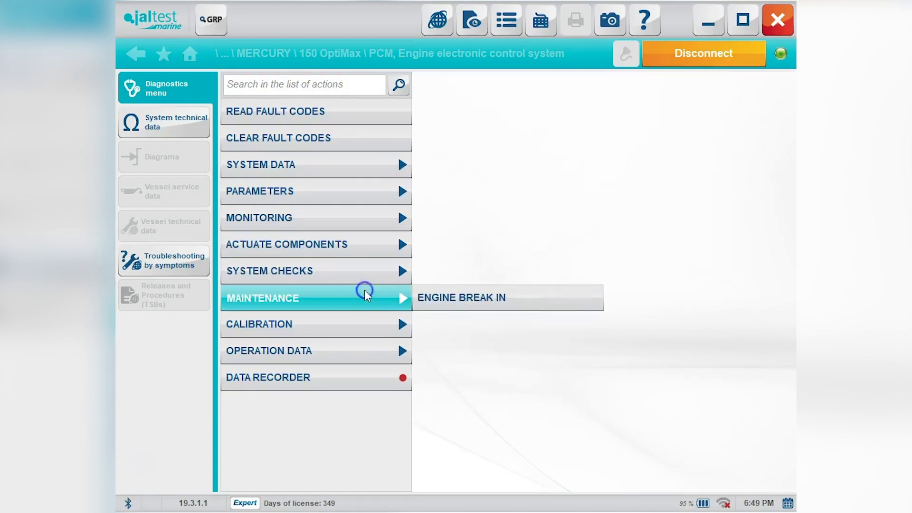
{"action": "left_click", "coordinate": [430, 297]}
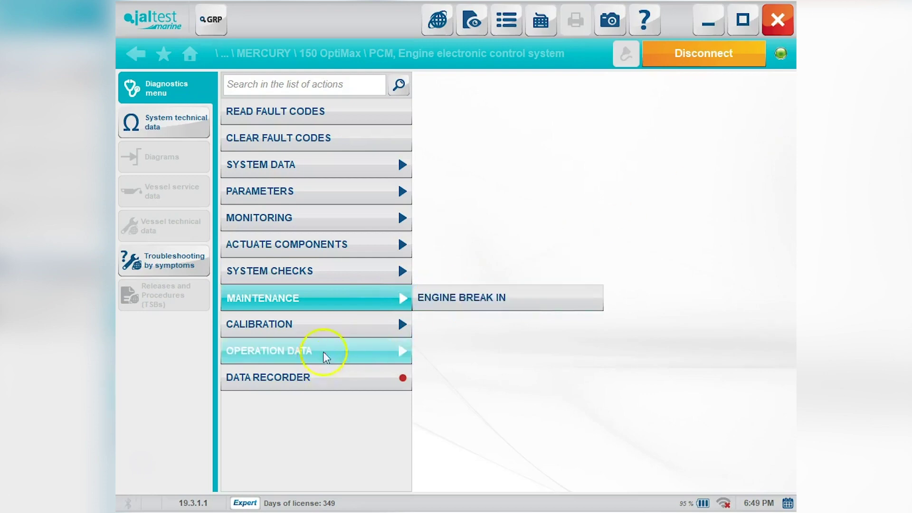
{"action": "left_click", "coordinate": [350, 324]}
{"action": "left_click", "coordinate": [443, 324]}
{"action": "left_click", "coordinate": [377, 348]}
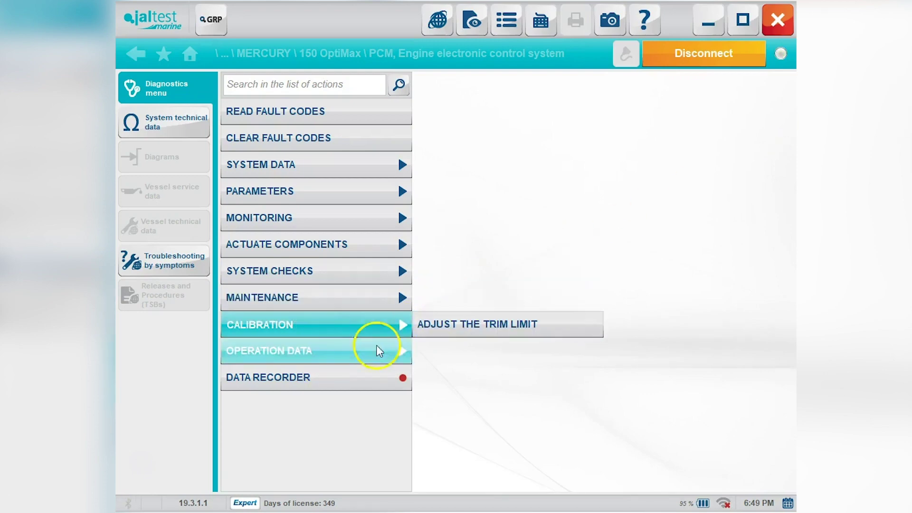
{"action": "left_click", "coordinate": [435, 350]}
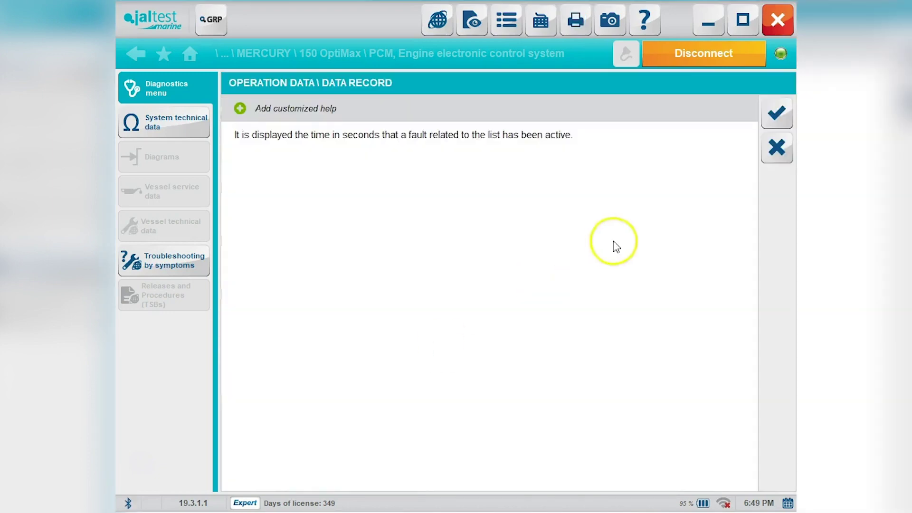
Step: Load the Data Record, review 5440 s compressor overtemperature and 157 s overspeed, then close it
{"action": "left_click", "coordinate": [775, 112]}
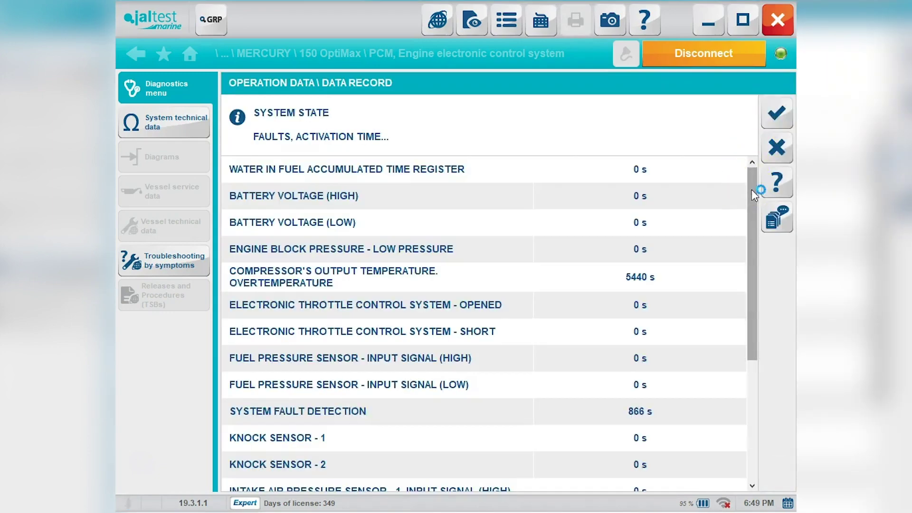
{"action": "left_click_drag", "start_coordinate": [751, 189], "coordinate": [751, 212]}
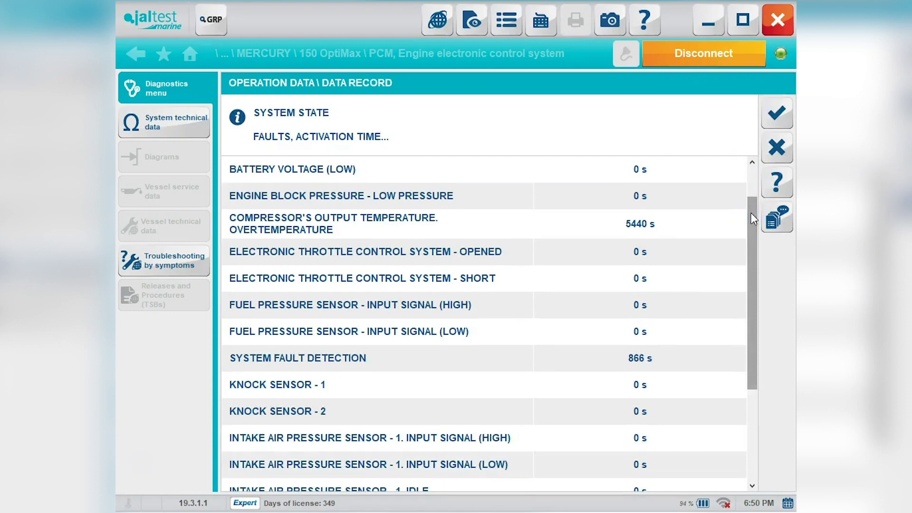
{"action": "left_click_drag", "start_coordinate": [751, 213], "coordinate": [749, 329]}
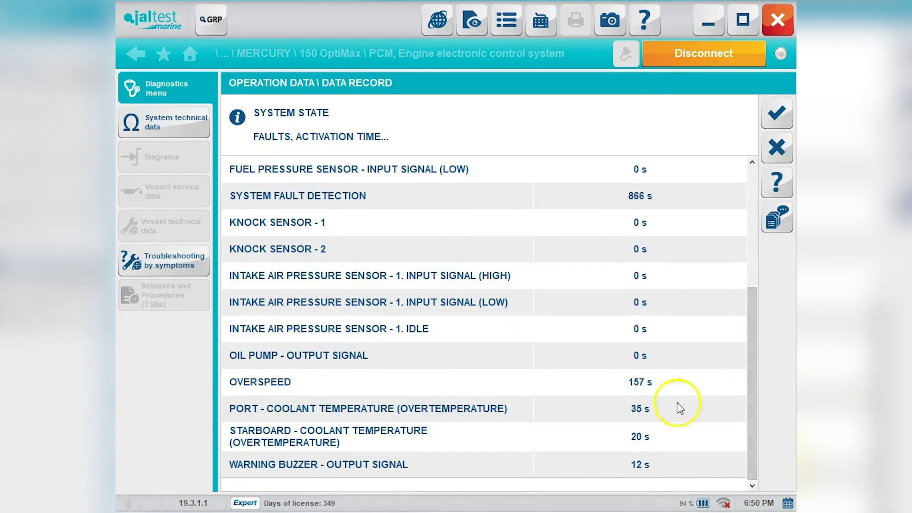
{"action": "left_click_drag", "start_coordinate": [754, 420], "coordinate": [753, 303]}
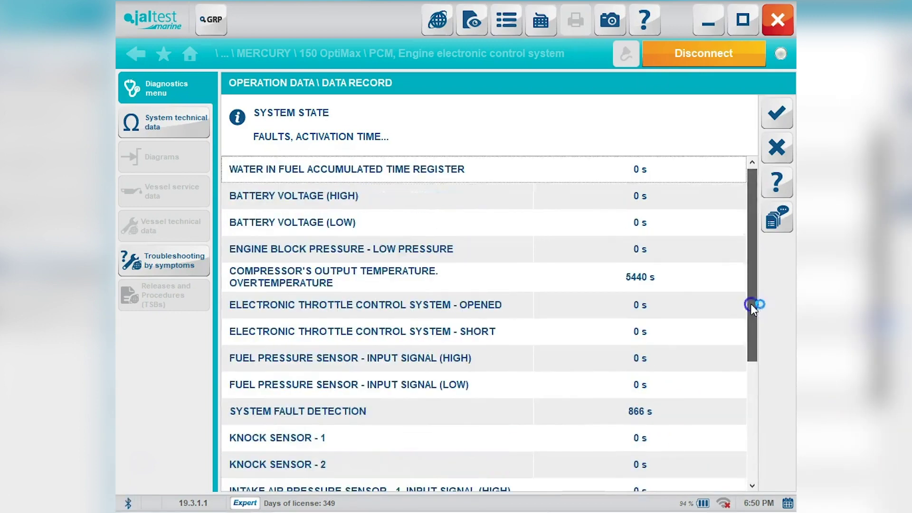
{"action": "left_click", "coordinate": [774, 113]}
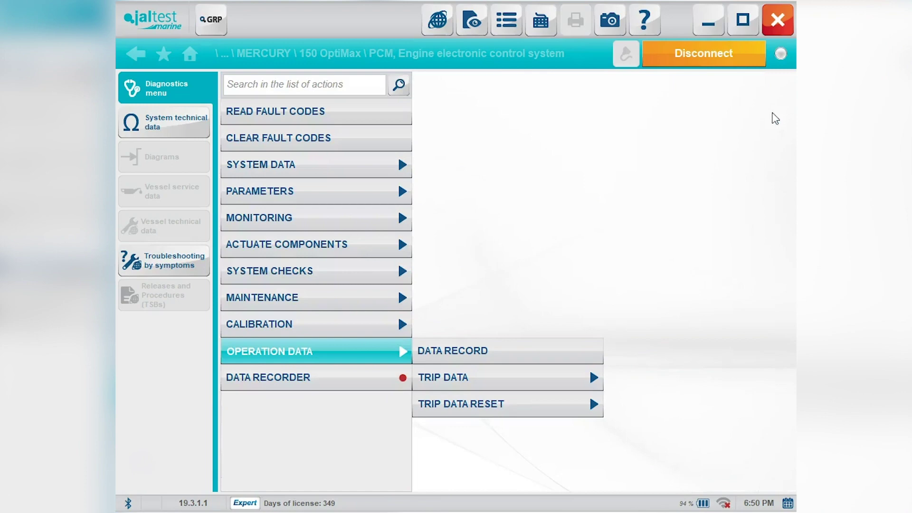
Step: Read Trip Data Engine Operation Hours (171 hh:mm at 0–749 RPM) and accept the results
{"action": "left_click", "coordinate": [549, 370]}
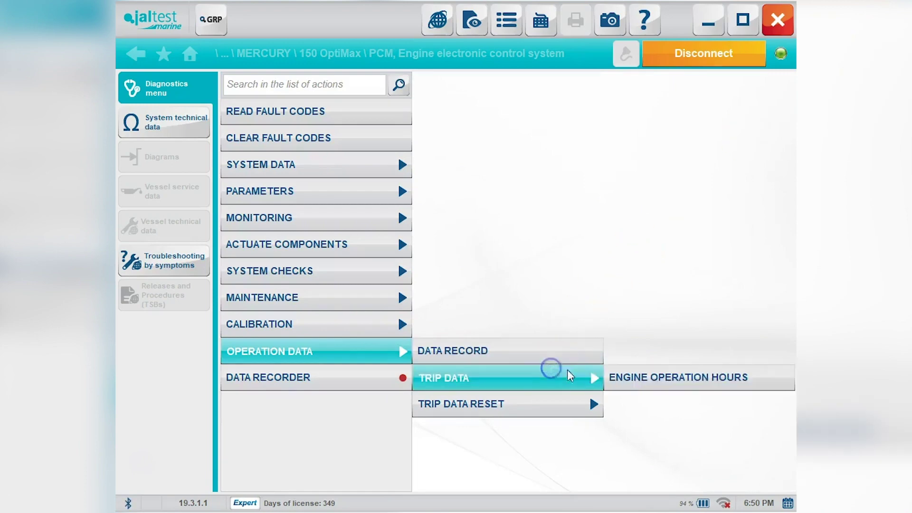
{"action": "left_click", "coordinate": [627, 375]}
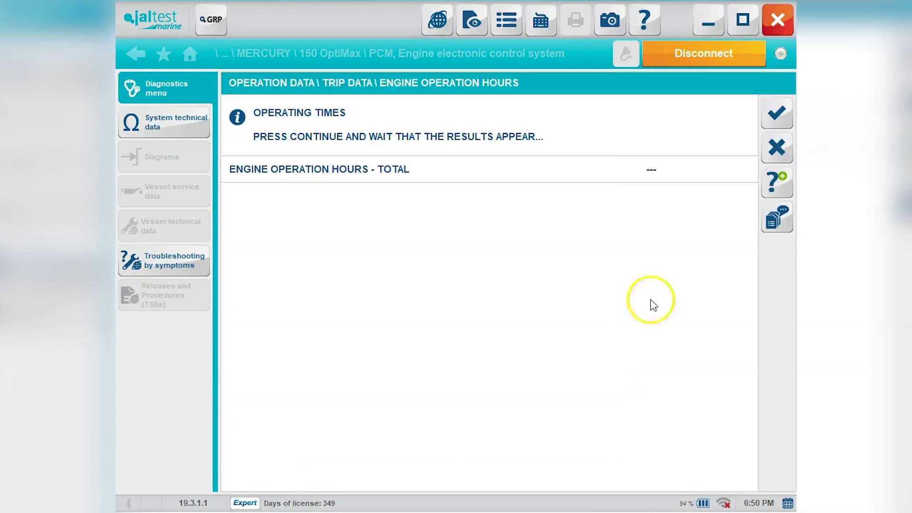
{"action": "left_click", "coordinate": [772, 114]}
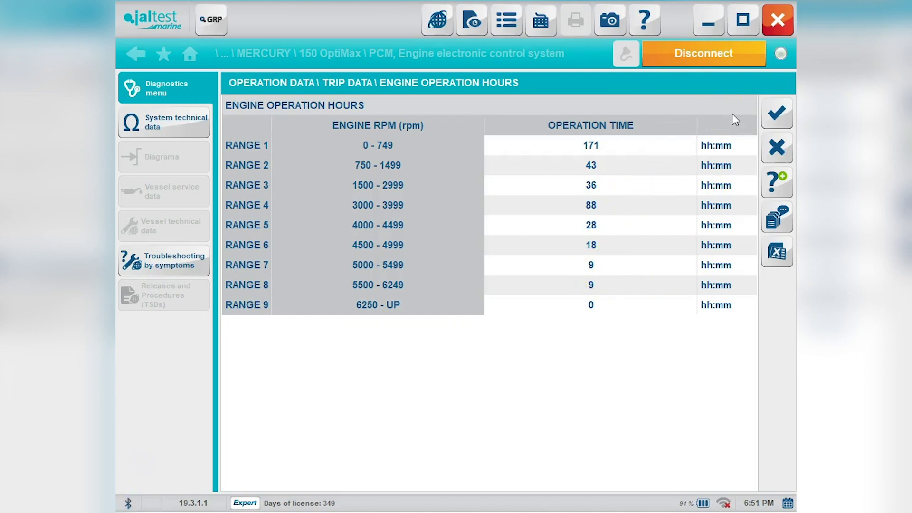
{"action": "left_click", "coordinate": [774, 119]}
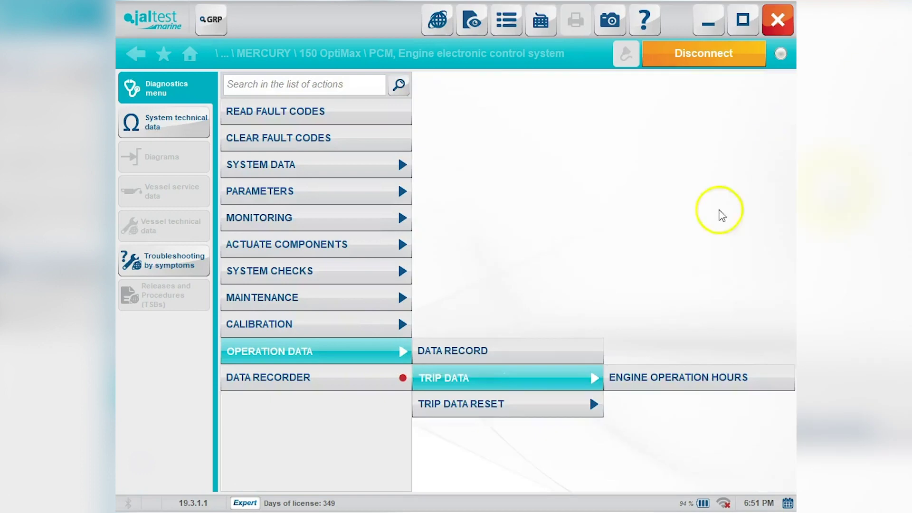
{"action": "left_click", "coordinate": [562, 401]}
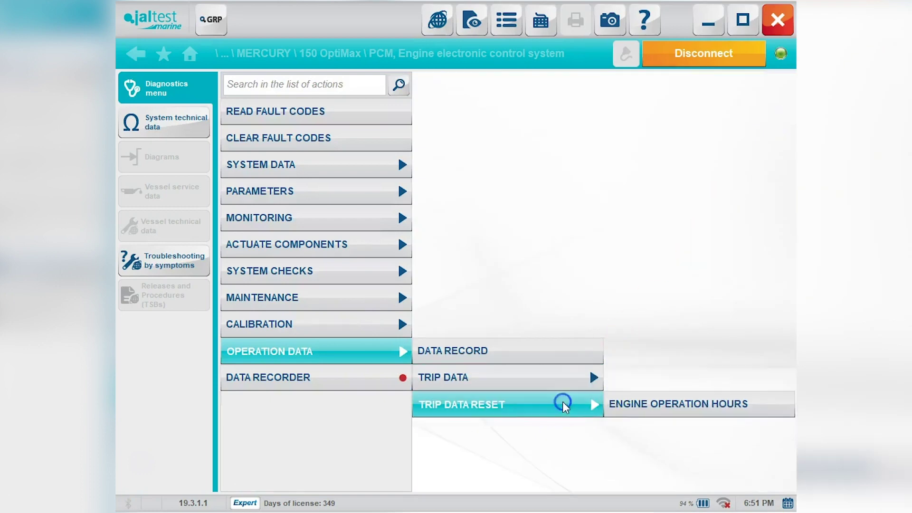
Step: Open the diagnostic report preview and scroll through it to the engine operation hours on page 7
{"action": "left_click", "coordinate": [474, 28]}
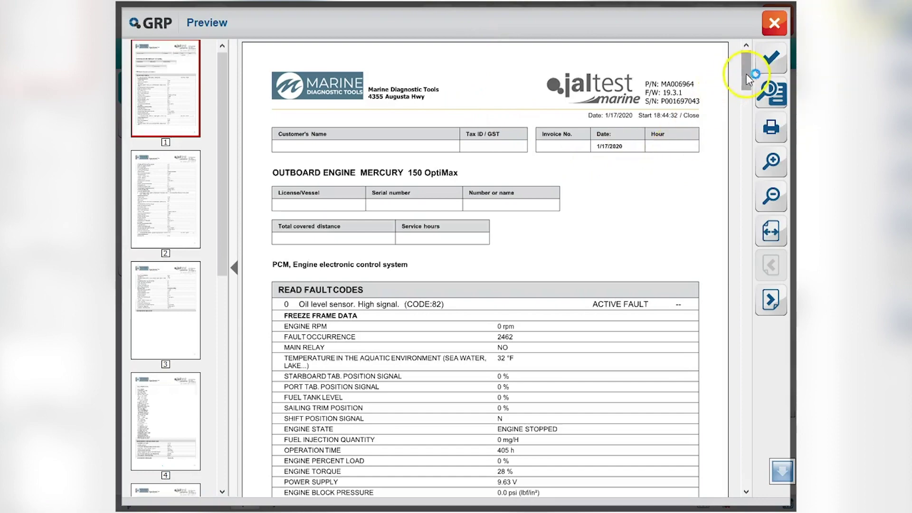
{"action": "left_click_drag", "start_coordinate": [746, 73], "coordinate": [745, 472]}
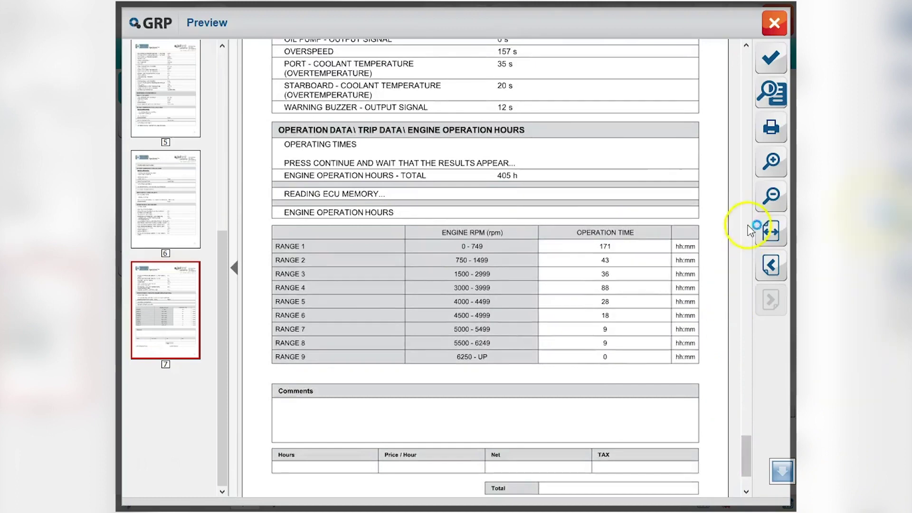
Step: Bring up the Print dialog set to Microsoft Print to PDF for report pages 1 to 7
{"action": "left_click", "coordinate": [773, 131]}
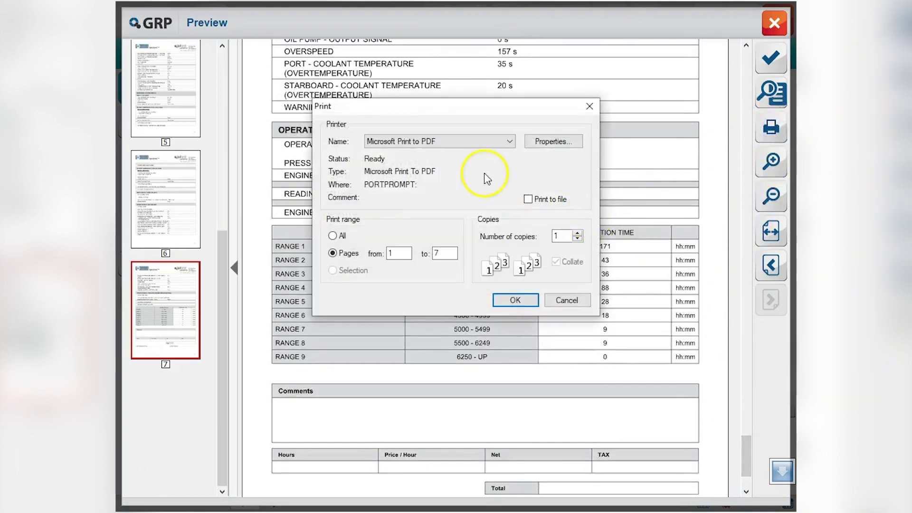